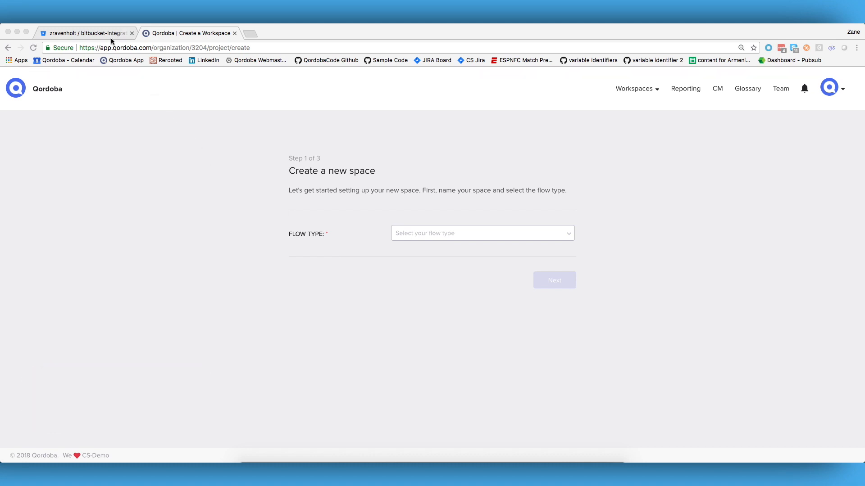
# Step: Check the Bitbucket repository, then set the new Qordoba space's flow type to Bitbucket Cloud and continue
pyautogui.click(97, 32)
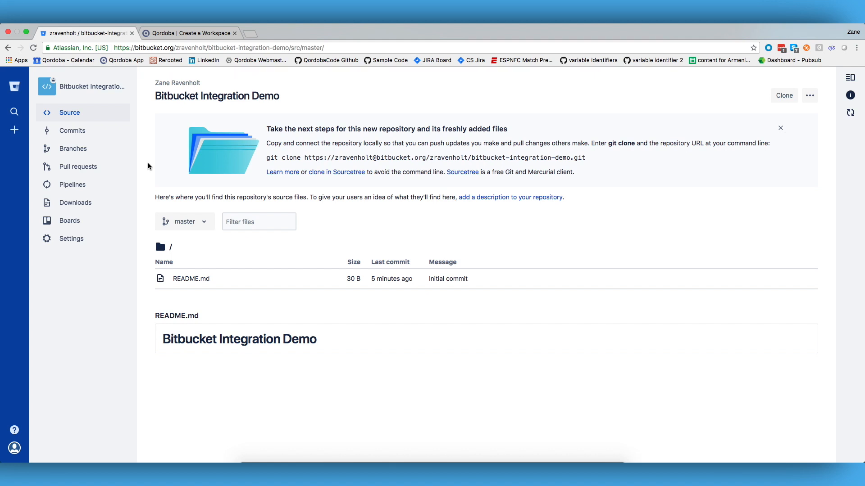
pyautogui.click(197, 33)
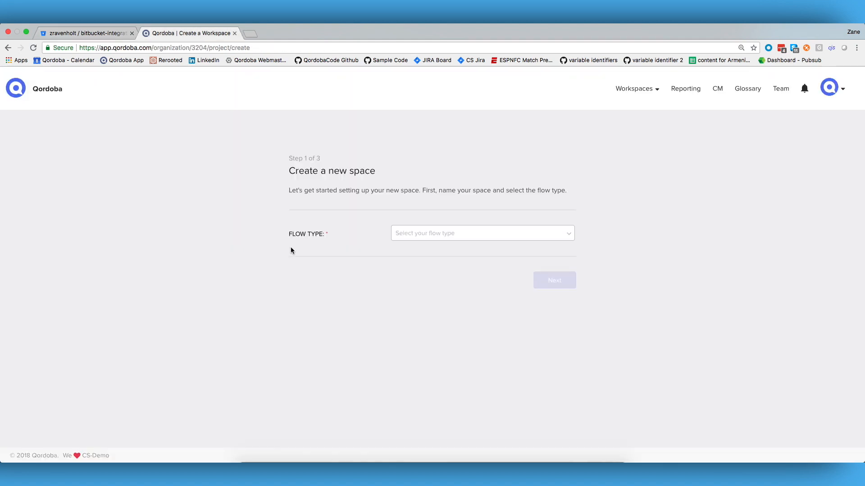
pyautogui.click(453, 239)
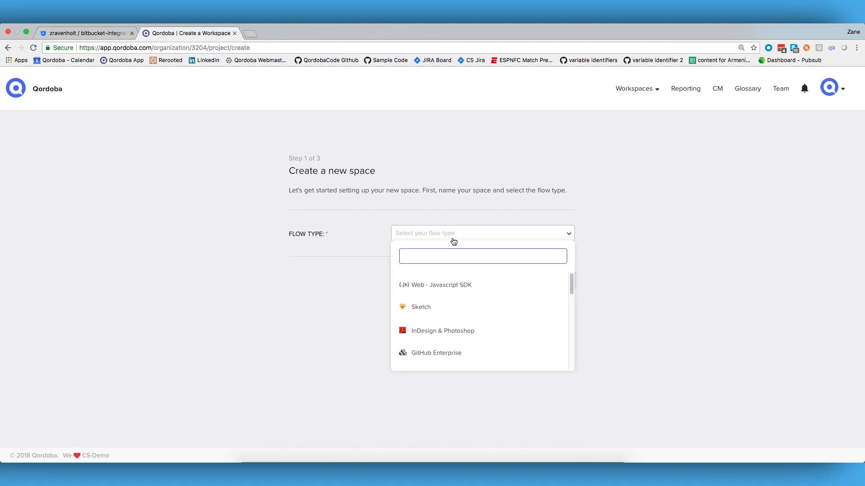
pyautogui.write('bit')
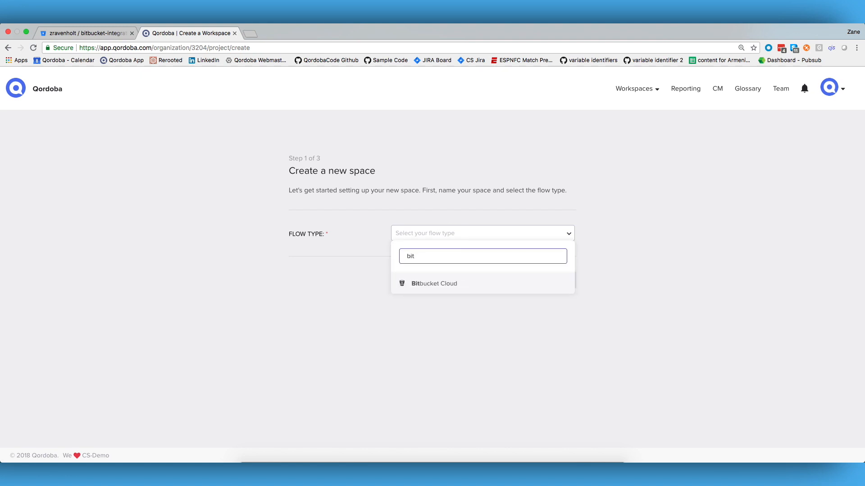
pyautogui.click(442, 282)
pyautogui.click(555, 281)
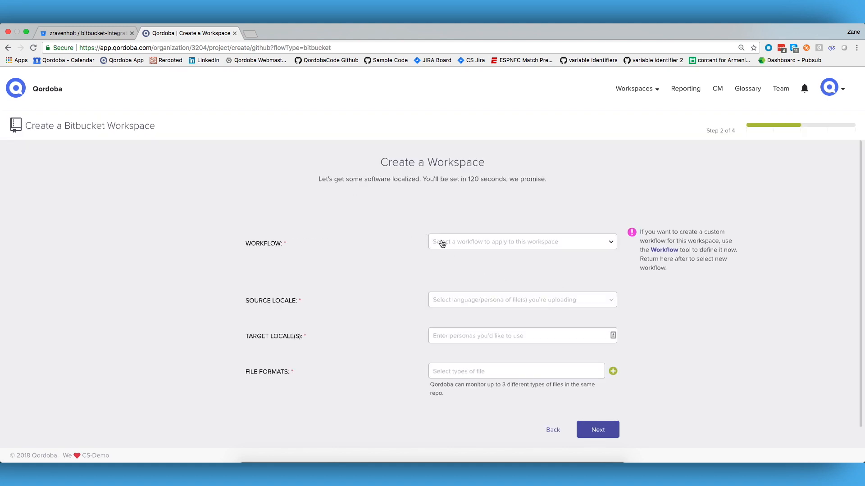
# Step: Apply the Single Step Workflow to the workspace and set its source locale to English - United States
pyautogui.click(442, 244)
pyautogui.click(434, 292)
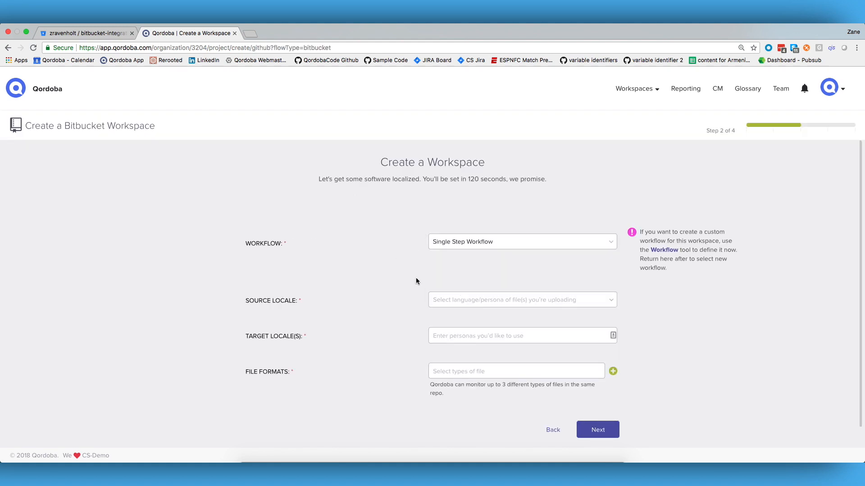
pyautogui.click(448, 304)
pyautogui.write('eng')
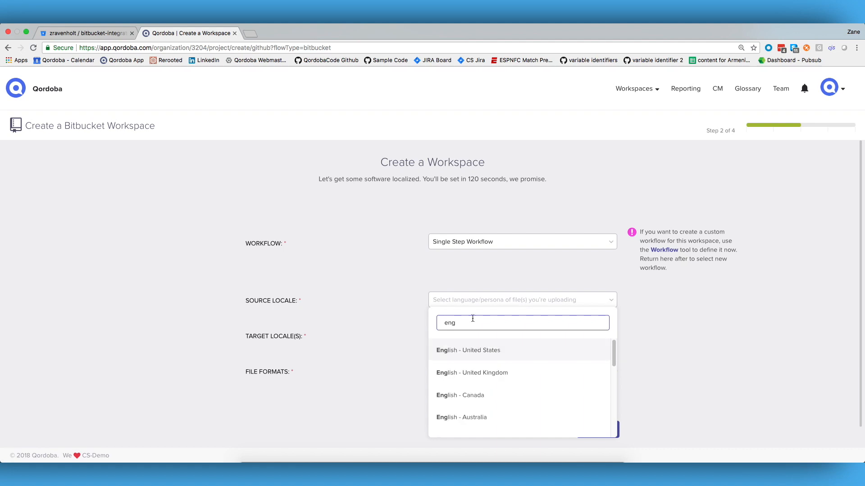
pyautogui.click(461, 354)
# Step: Add Japanese - Japan as the target locale and JSON as the file format, and continue to the next stage
pyautogui.click(452, 340)
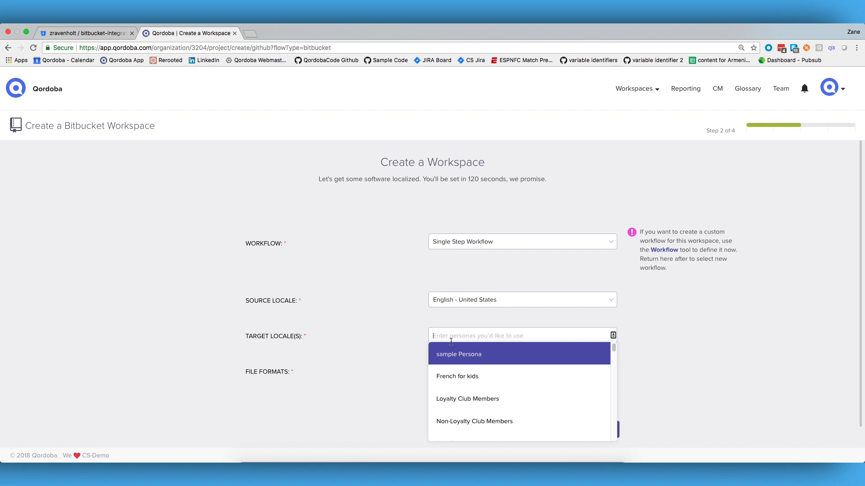
pyautogui.write('japanese')
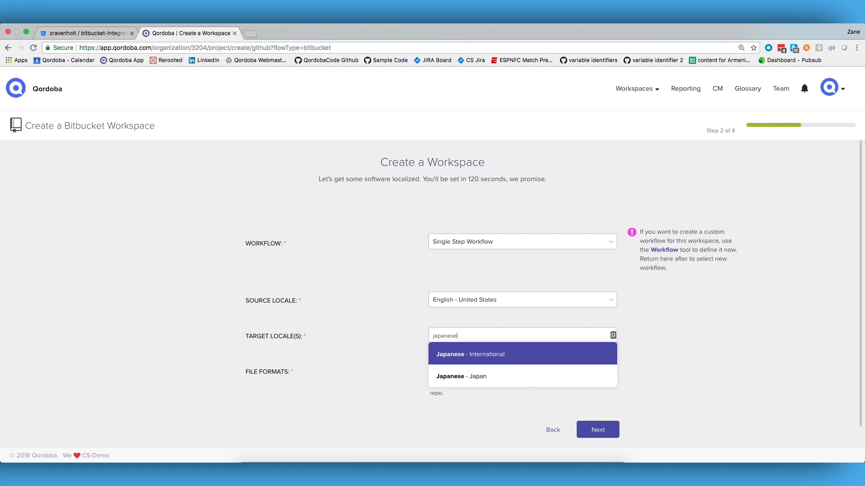
pyautogui.click(466, 379)
pyautogui.click(447, 387)
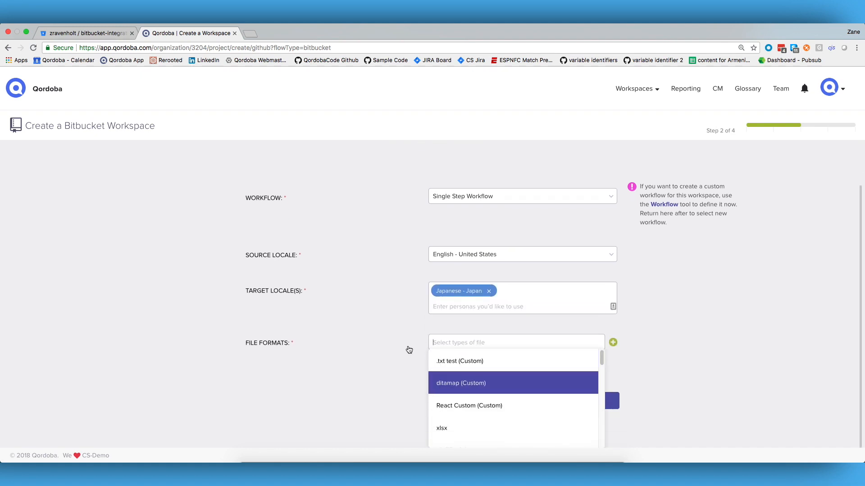
pyautogui.write('json')
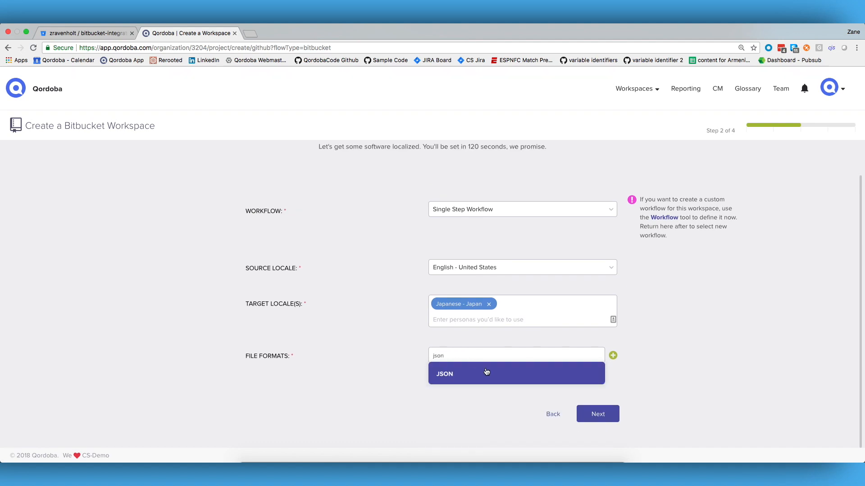
pyautogui.click(484, 376)
pyautogui.click(599, 414)
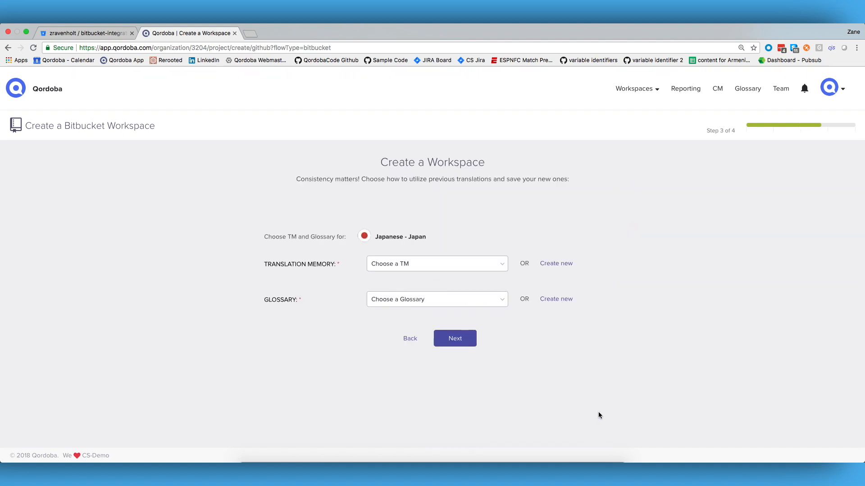
# Step: Choose Marketing Demo as both the translation memory and the glossary for Japanese - Japan, and continue
pyautogui.click(498, 267)
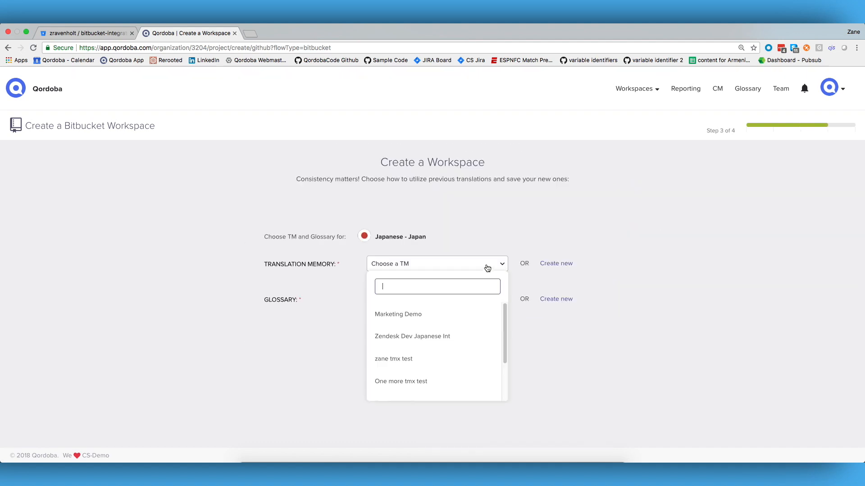
pyautogui.click(420, 319)
pyautogui.click(435, 302)
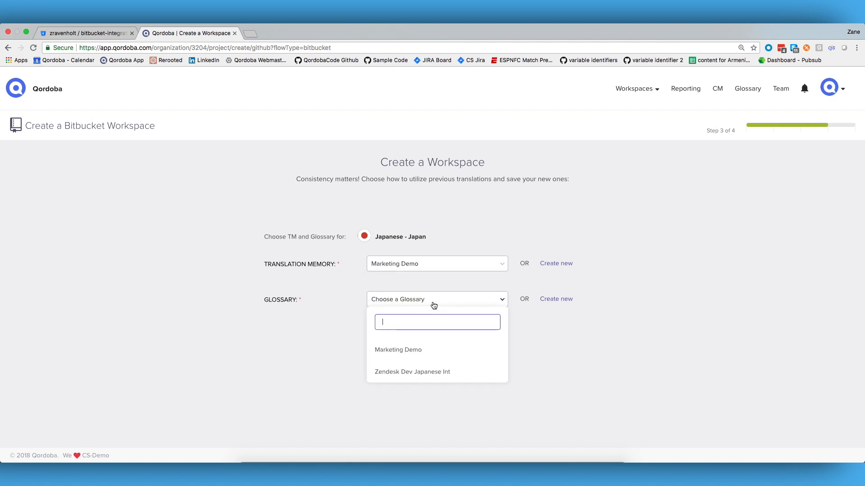
pyautogui.click(406, 350)
pyautogui.click(452, 338)
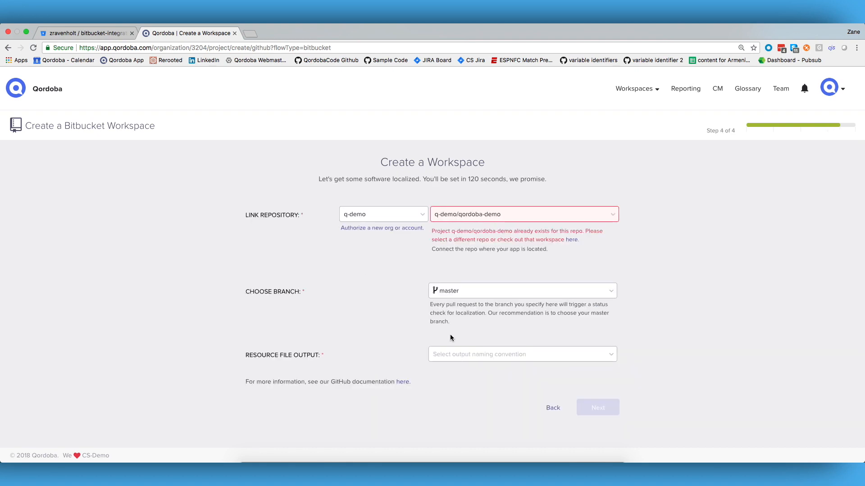
pyautogui.click(406, 215)
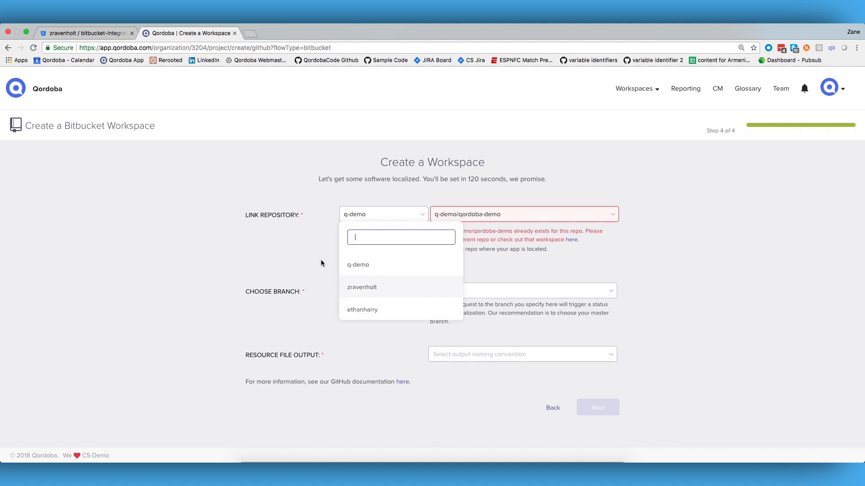
pyautogui.click(321, 263)
pyautogui.click(383, 229)
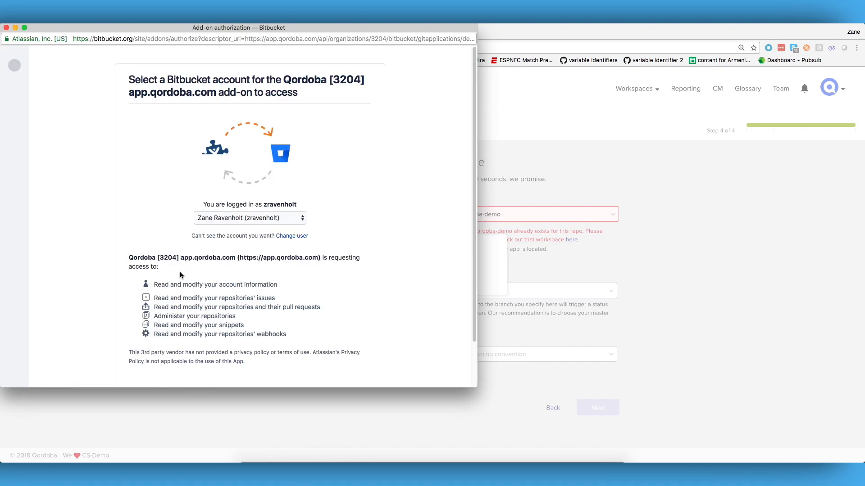
pyautogui.scroll(-3, 191, 300)
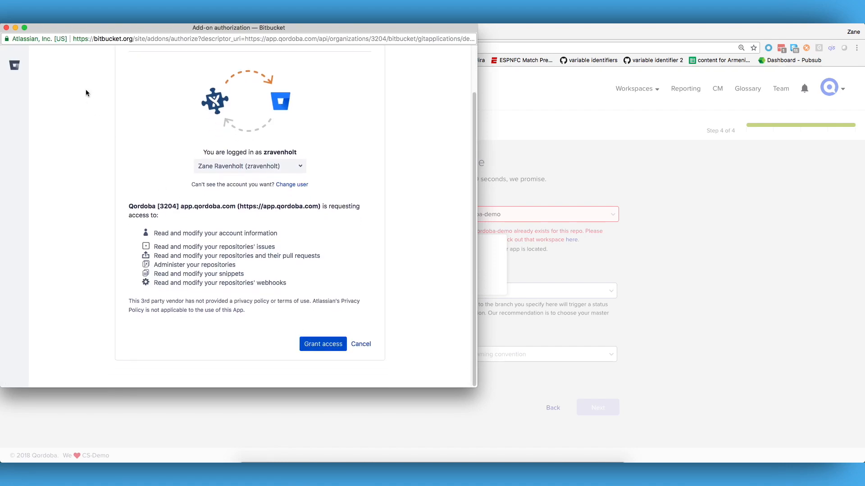
pyautogui.click(7, 28)
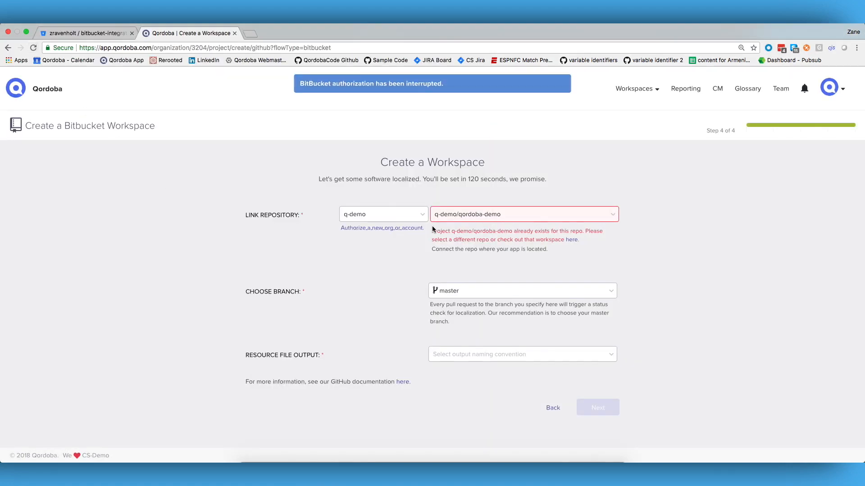
pyautogui.click(400, 216)
pyautogui.click(365, 310)
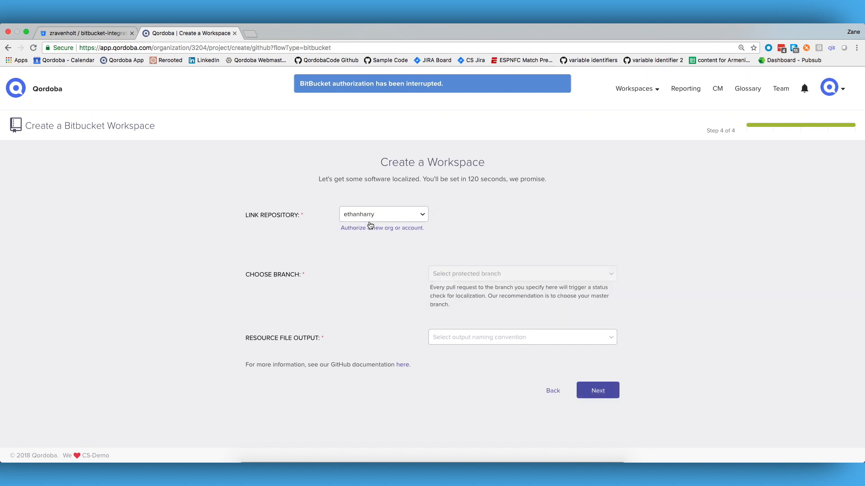
# Step: Link the bitbucket-integration-demo repository from the repository owner's Bitbucket account to the workspace
pyautogui.click(370, 217)
pyautogui.click(369, 286)
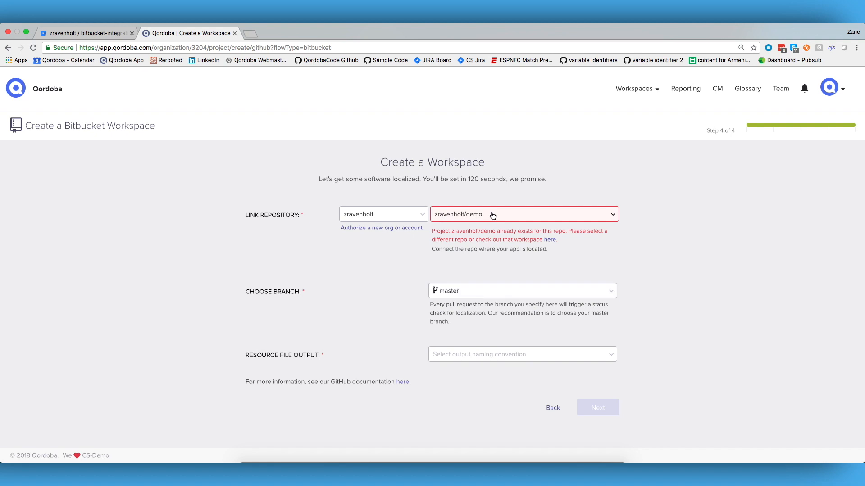
pyautogui.click(492, 215)
pyautogui.write('bitbuck')
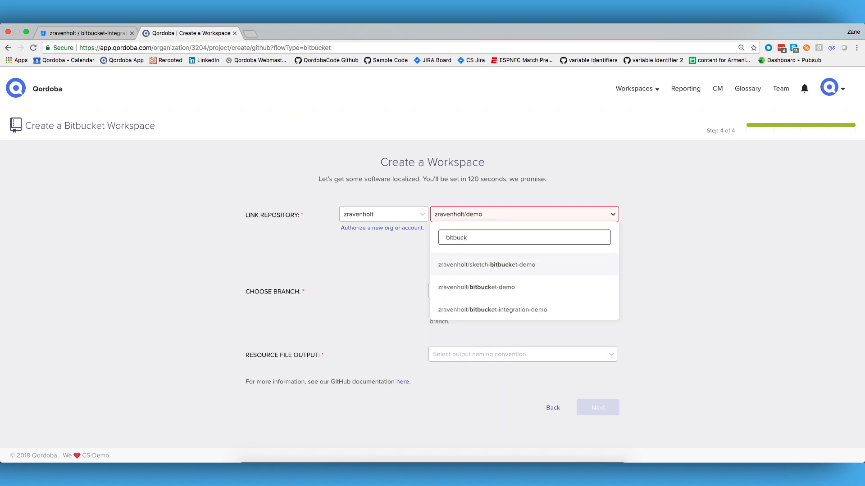
pyautogui.click(508, 310)
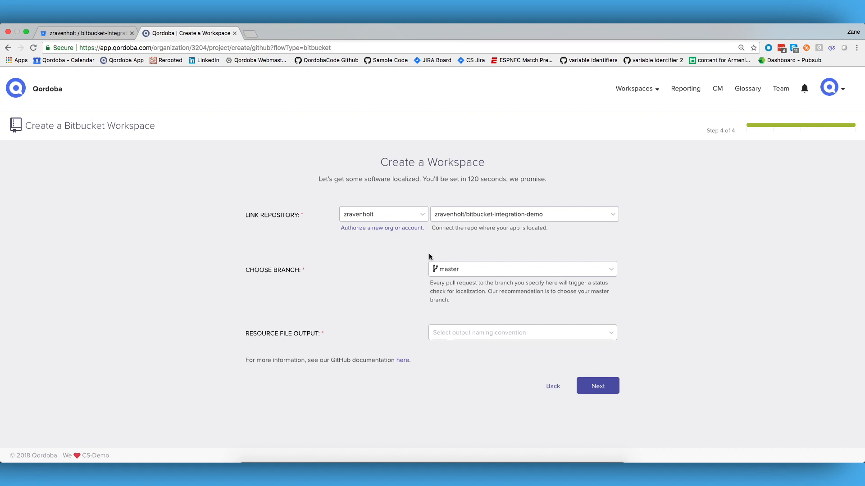
# Step: Set the resource file output to "locale for the resource file's name" in the source folder and finish creating the workspace
pyautogui.click(451, 331)
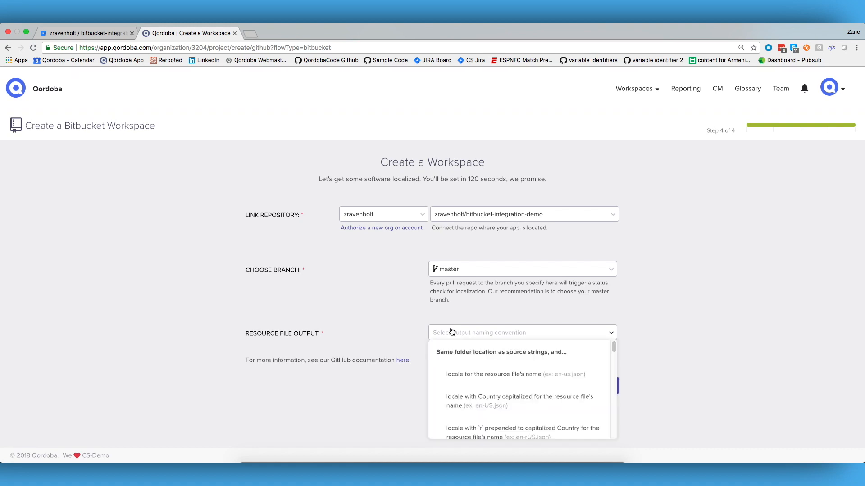
pyautogui.click(484, 378)
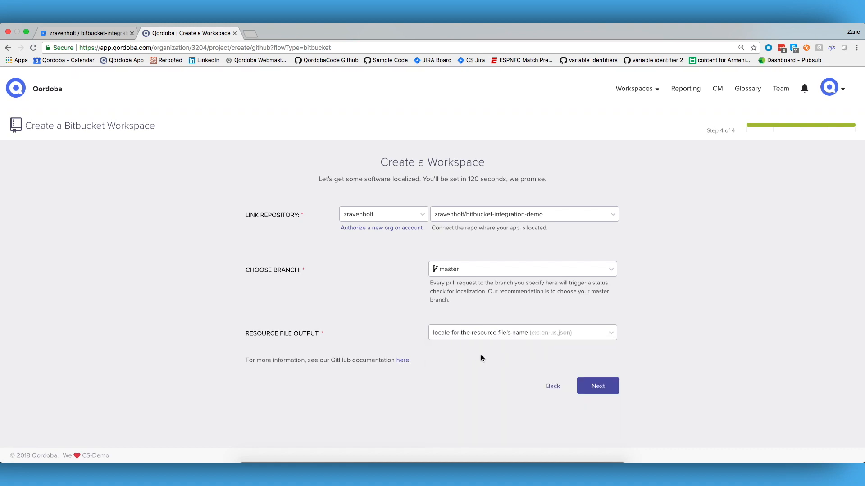
pyautogui.click(588, 382)
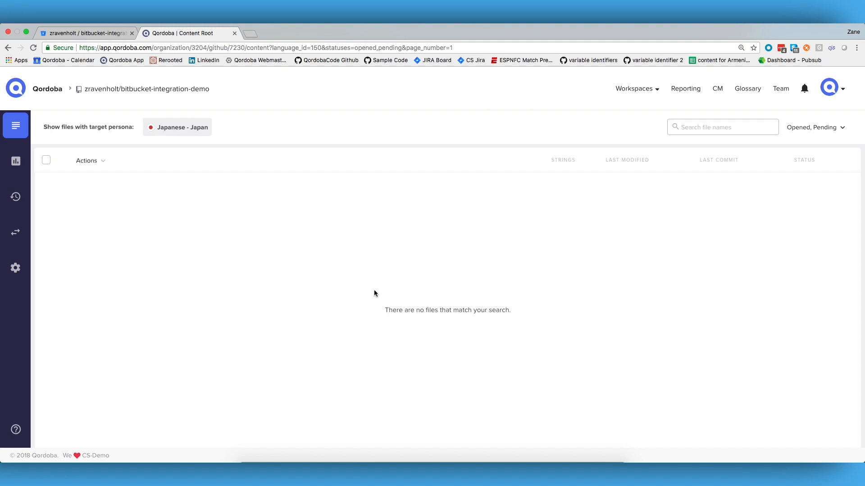
# Step: Switch to the Bitbucket repository and start a new file named english-draft.json on the master branch
pyautogui.click(102, 34)
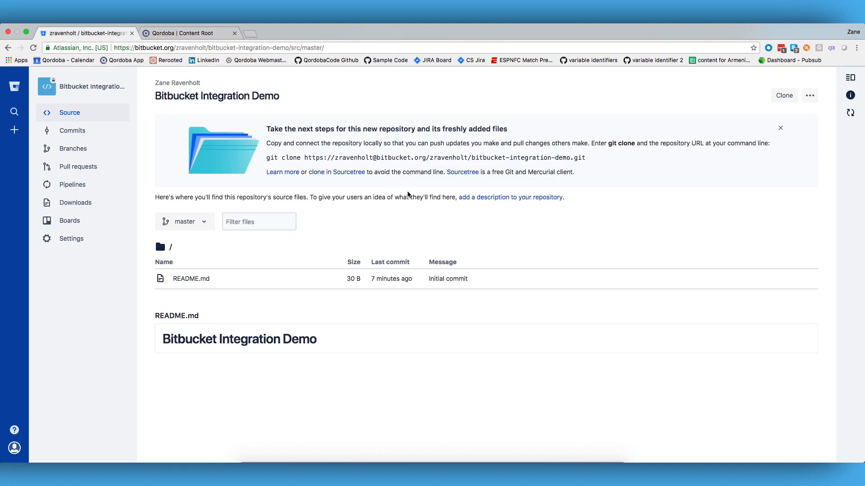
pyautogui.click(810, 96)
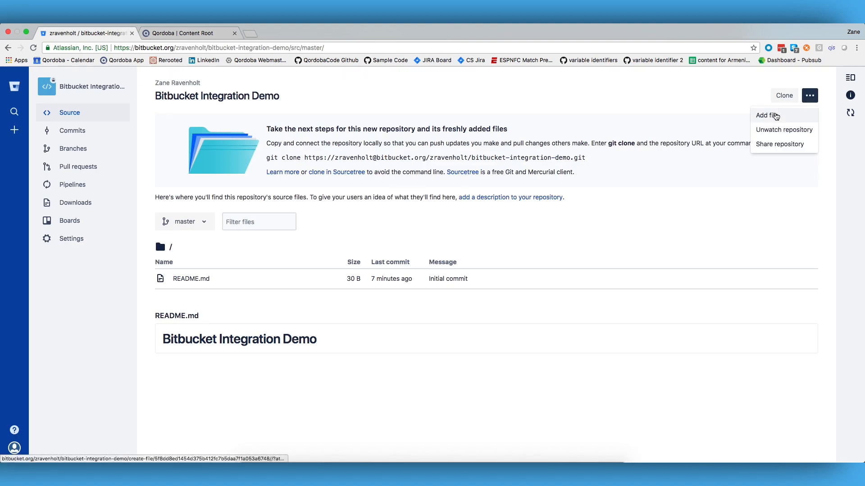
pyautogui.click(775, 116)
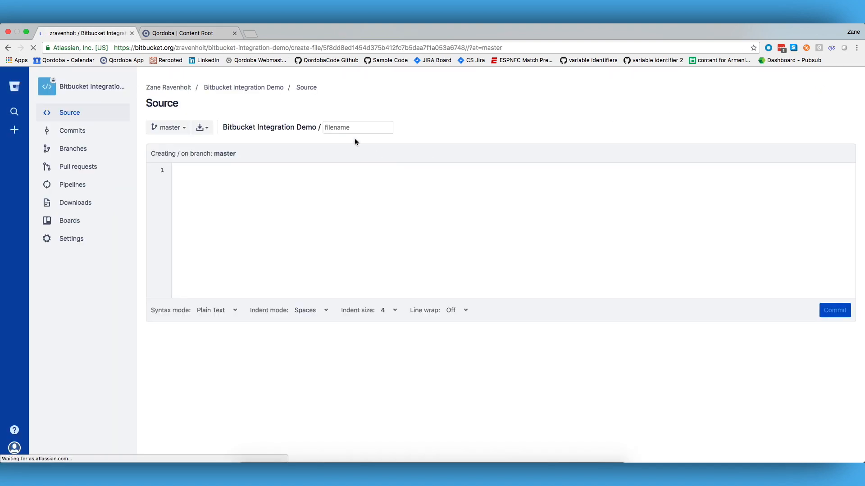
pyautogui.write('english')
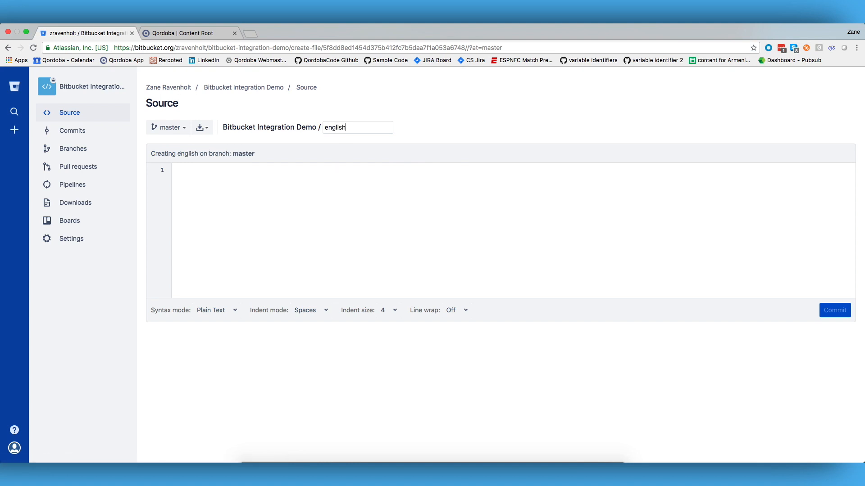
pyautogui.write('-draft.')
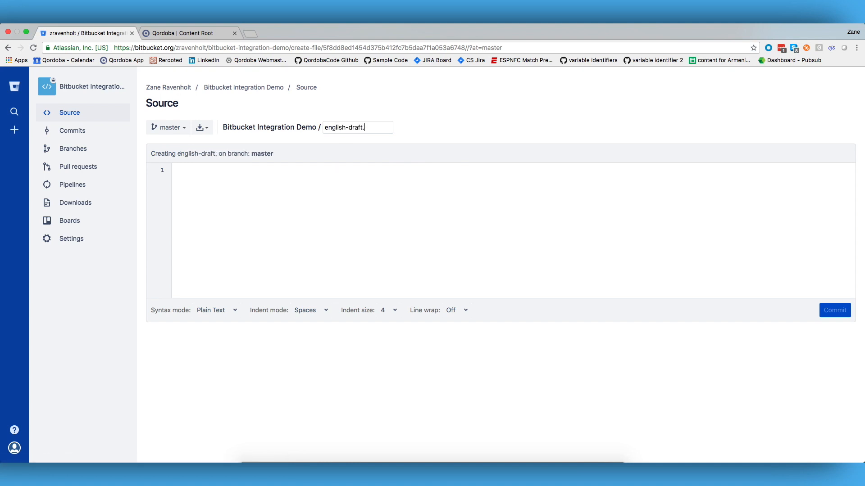
pyautogui.write('json')
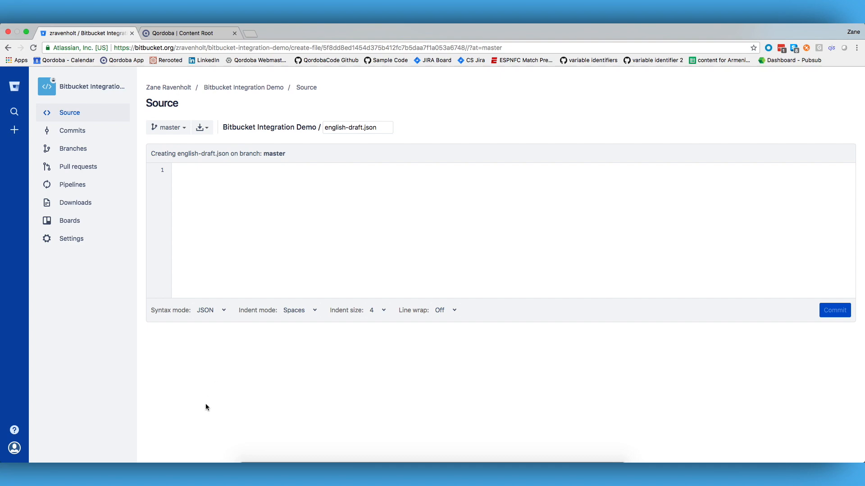
# Step: Copy the entire contents of example.json from the code editor into the new english-draft.json file in Bitbucket
pyautogui.press('super+Tab')
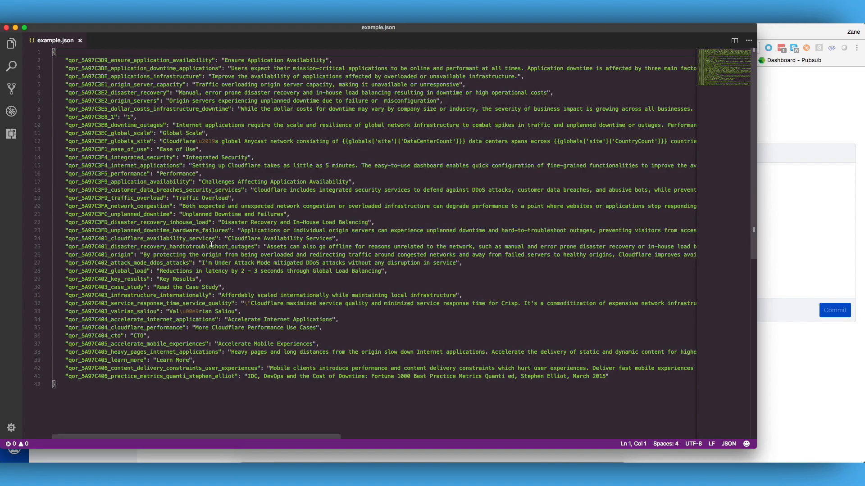
pyautogui.moveTo(91, 393); pyautogui.dragTo(48, 48)
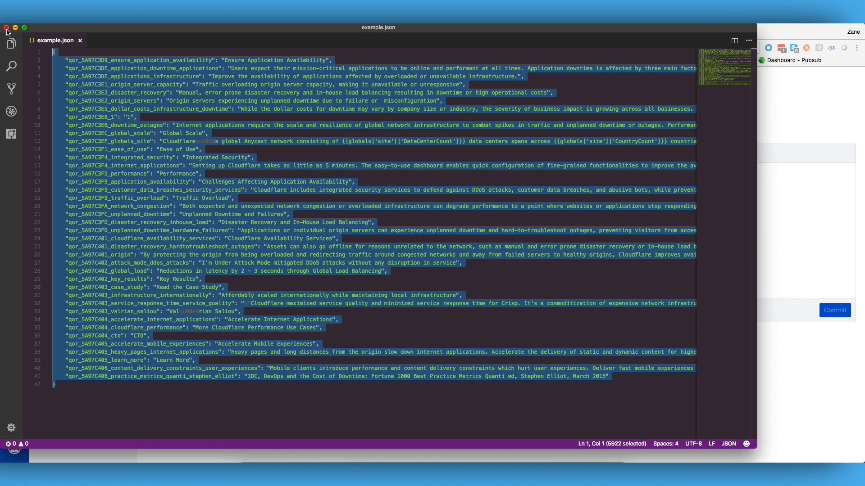
pyautogui.press('super+Tab')
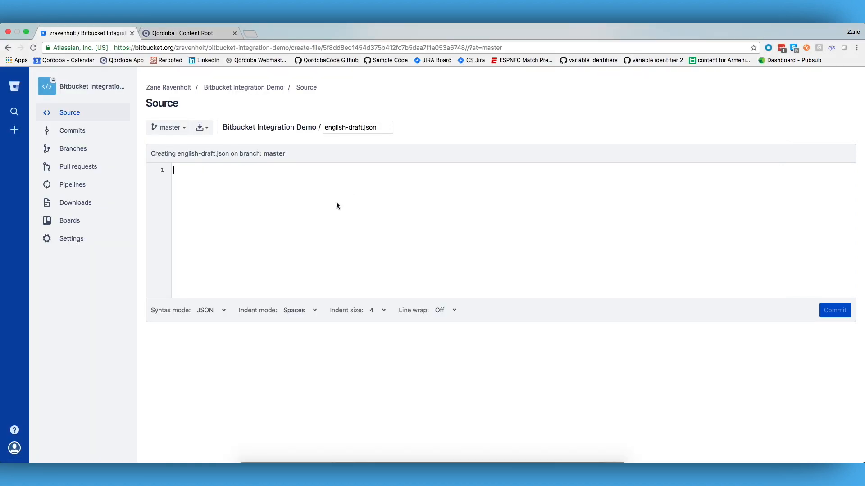
pyautogui.press('super+v')
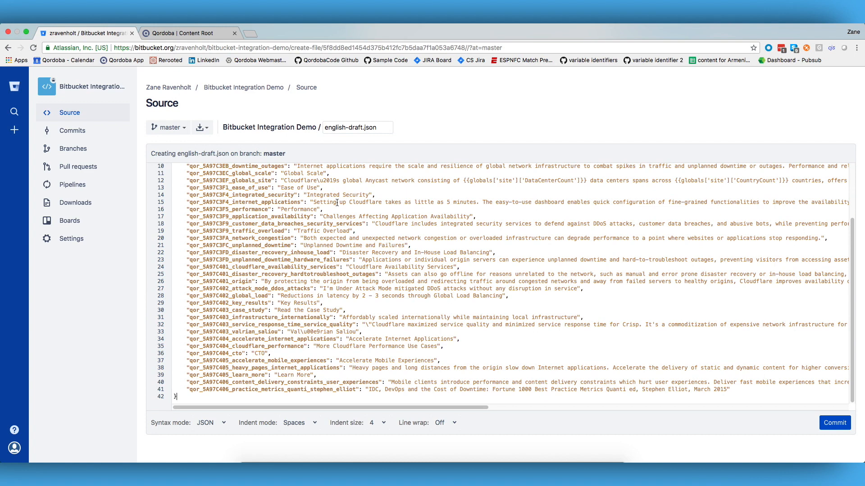
# Step: Commit english-draft.json with a pull request, shortening the branch name so it ends in "englishdraftjson-created"
pyautogui.click(833, 422)
pyautogui.click(398, 280)
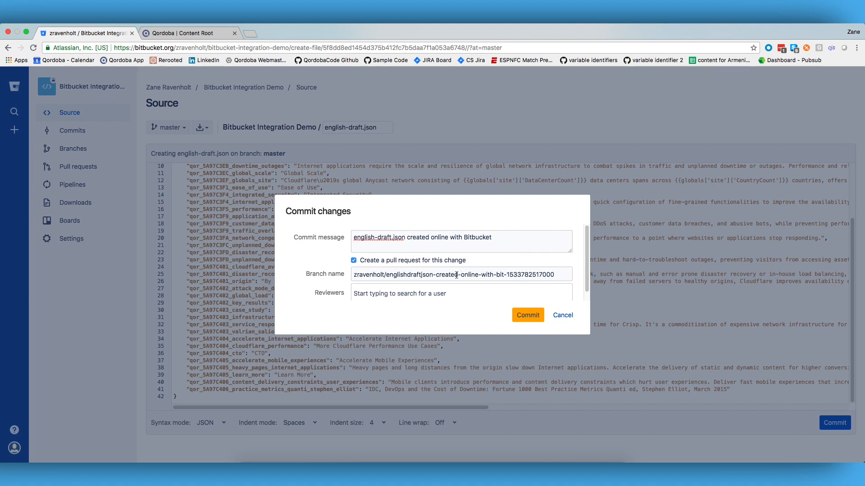
pyautogui.moveTo(459, 275); pyautogui.dragTo(484, 306)
pyautogui.press('BackSpace')
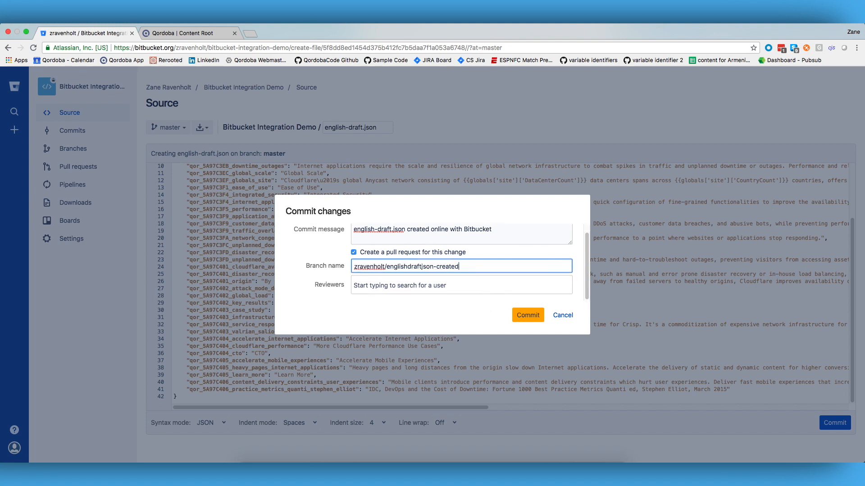
pyautogui.click(524, 317)
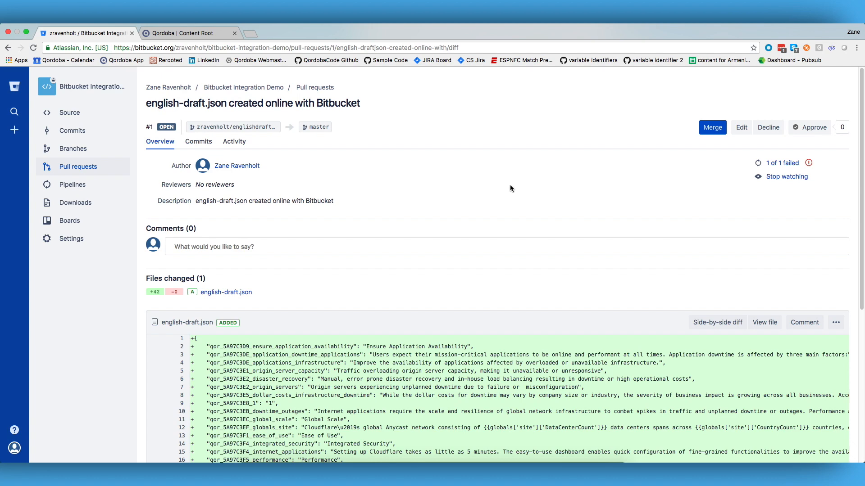
# Step: Switch to the Qordoba workspace, refresh its file list, and examine the imported branch's name, Q-i18n suffix and status
pyautogui.click(183, 33)
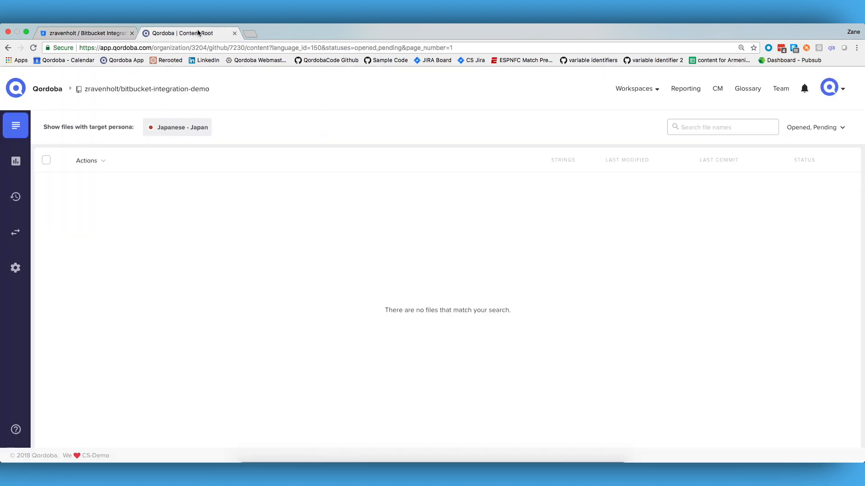
pyautogui.press('super+r')
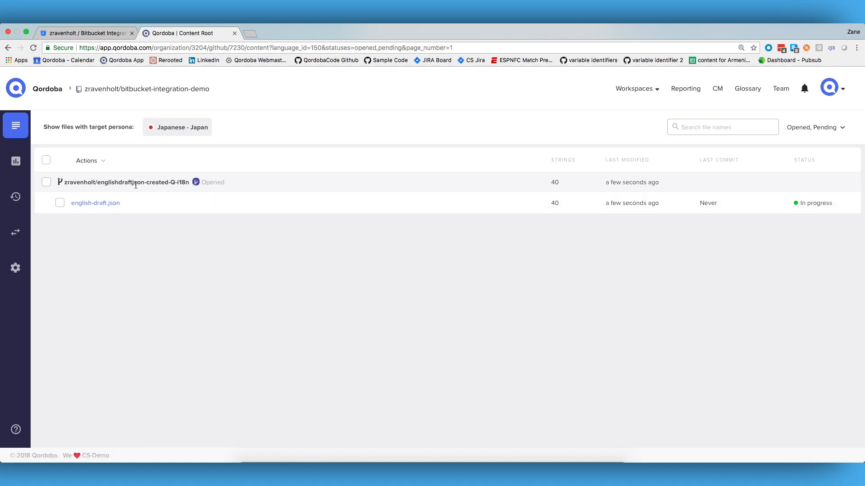
pyautogui.moveTo(97, 184); pyautogui.dragTo(167, 184)
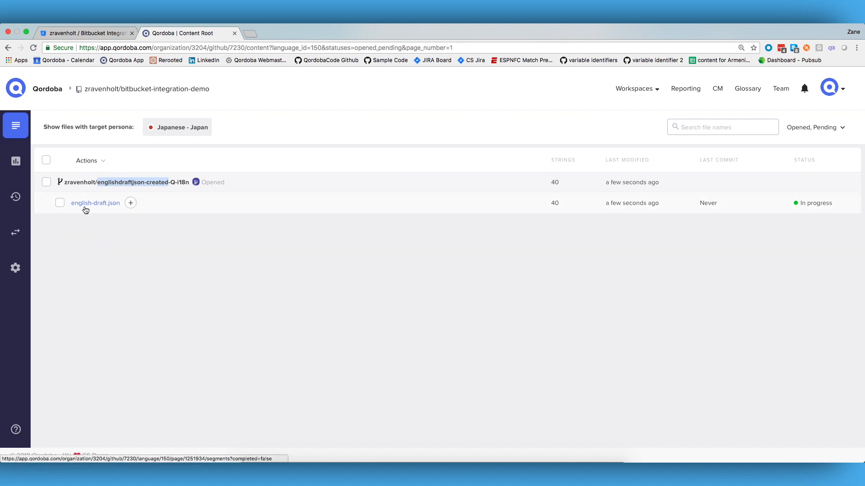
pyautogui.click(188, 184)
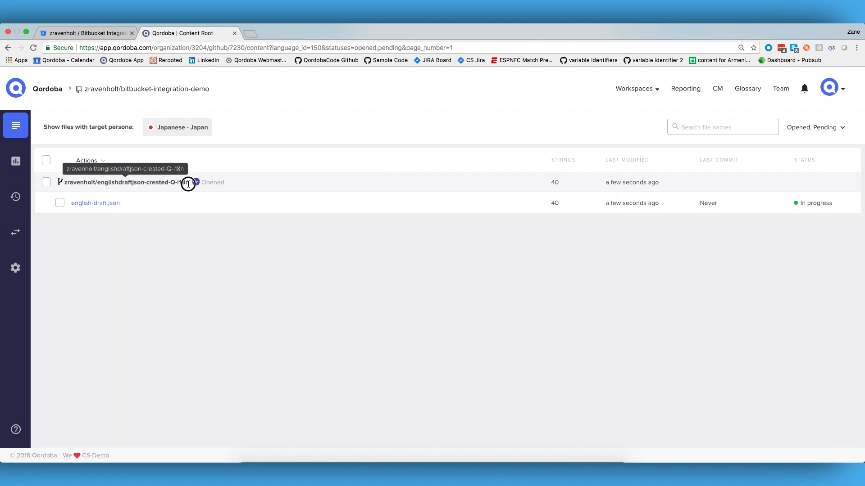
pyautogui.moveTo(188, 184); pyautogui.dragTo(170, 184)
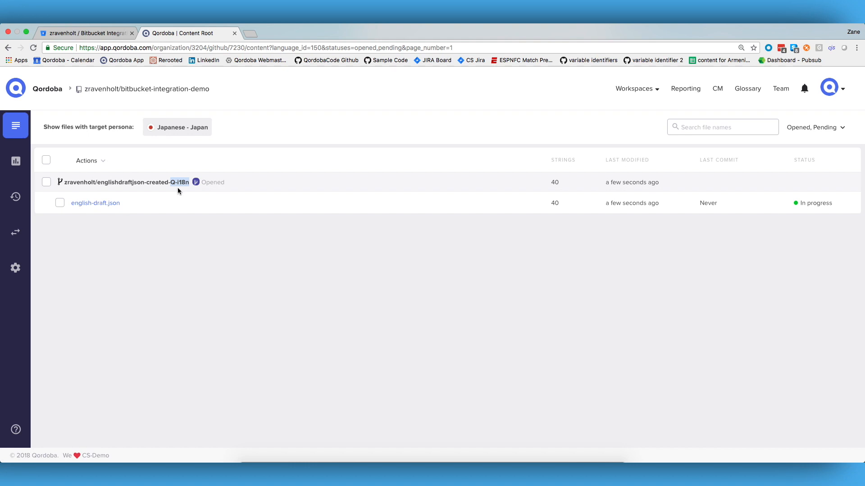
pyautogui.doubleClick(213, 183)
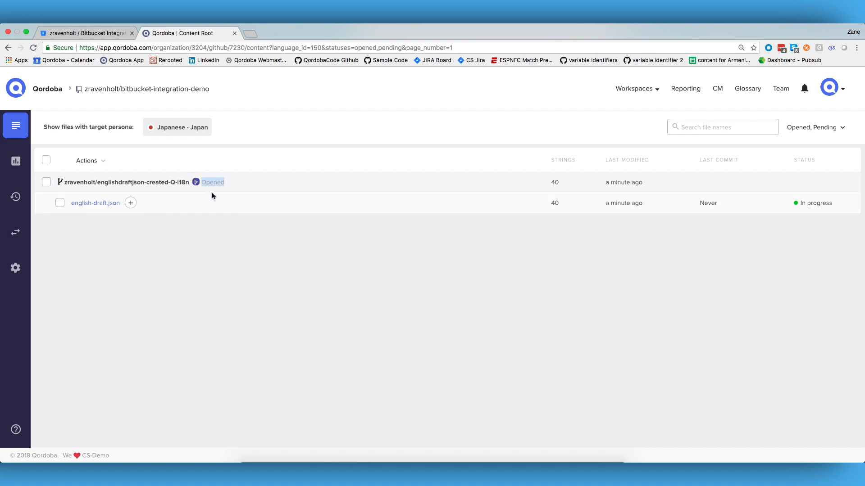
# Step: Open english-draft.json for translation and edit the Japanese text of the segment beginning "Users expect their mission-critical applications"
pyautogui.click(85, 203)
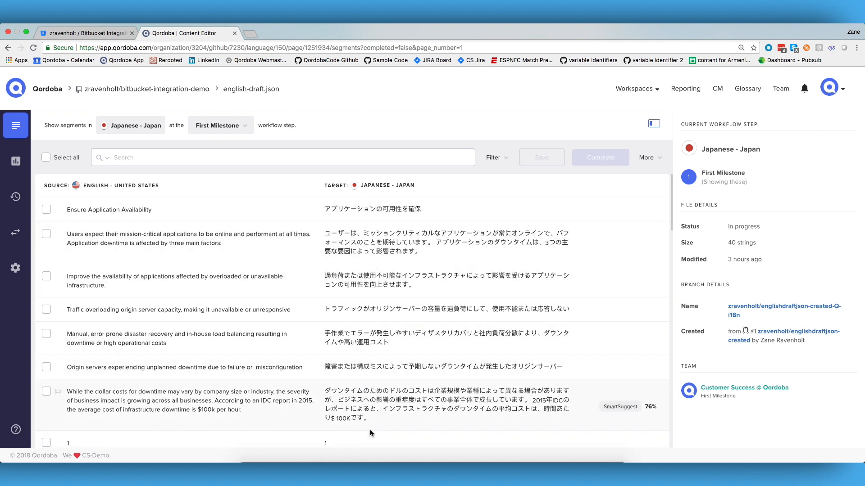
pyautogui.click(426, 255)
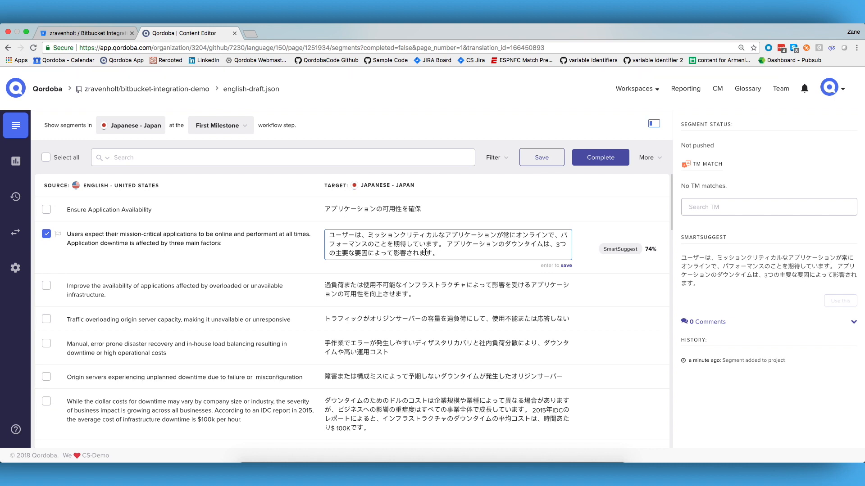
# Step: Try appending "making edits" to the selected segment's Japanese translation and remove the added text again
pyautogui.write('making edits')
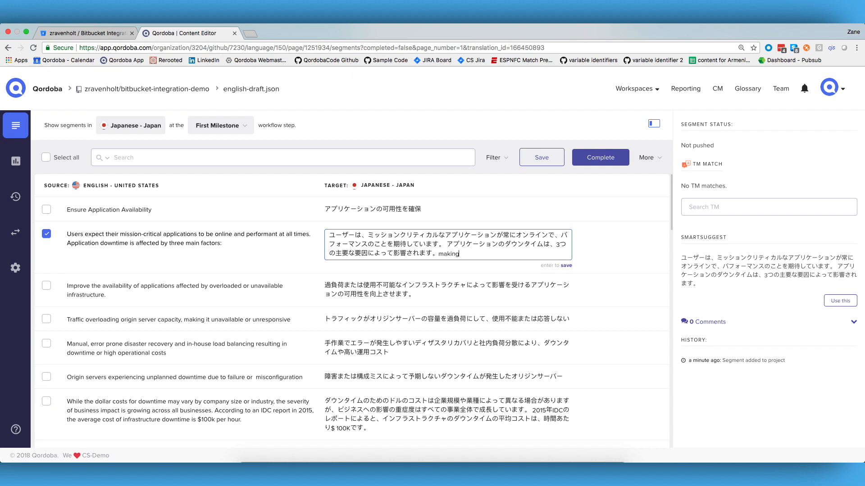
pyautogui.press('BackSpace')
pyautogui.press('BackSpace')
pyautogui.press('BackSpace')
pyautogui.press('BackSpace')
pyautogui.press('BackSpace')
pyautogui.press('BackSpace')
pyautogui.press('BackSpace')
pyautogui.press('BackSpace')
pyautogui.press('BackSpace')
pyautogui.press('BackSpace')
pyautogui.press('super+z')
pyautogui.press('super+z')
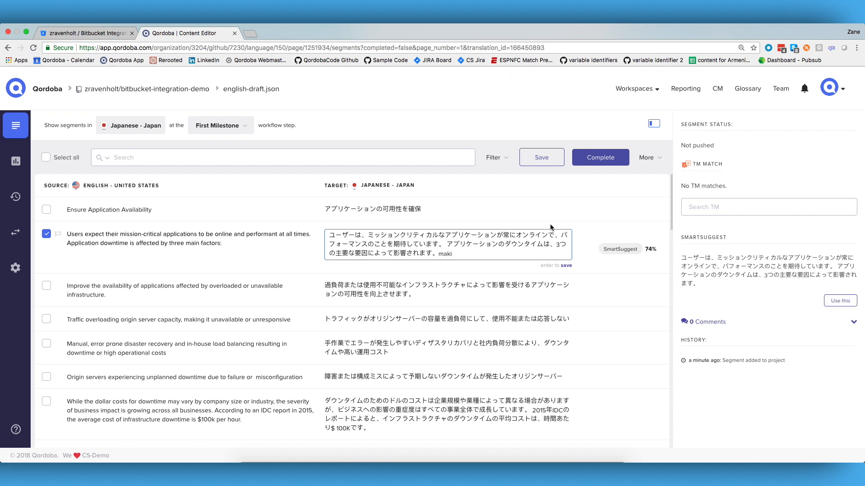
pyautogui.press('BackSpace')
pyautogui.press('BackSpace')
pyautogui.press('BackSpace')
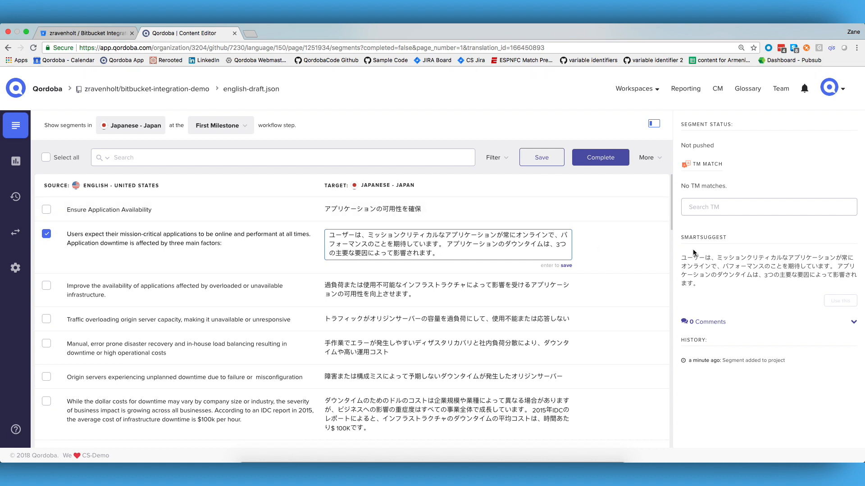
# Step: Post a comment on the selected segment that mentions a team member and reads "please update this example"
pyautogui.click(706, 321)
pyautogui.write('@ash')
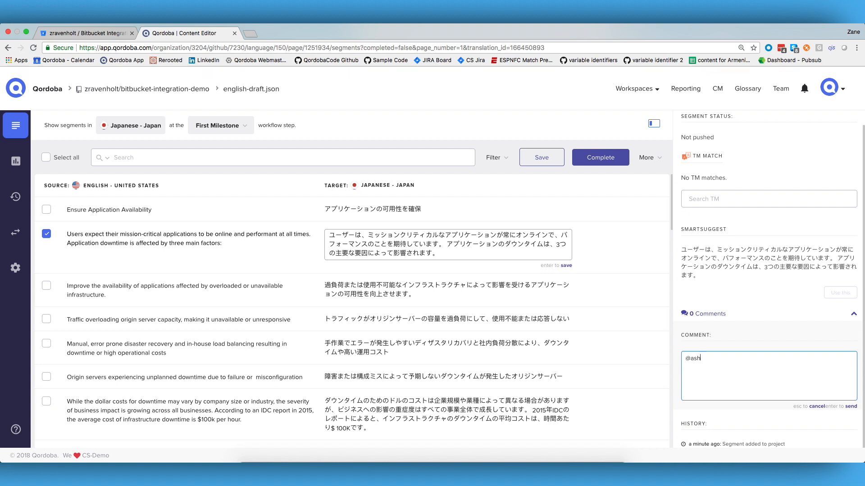
pyautogui.press('BackSpace')
pyautogui.press('BackSpace')
pyautogui.press('BackSpace')
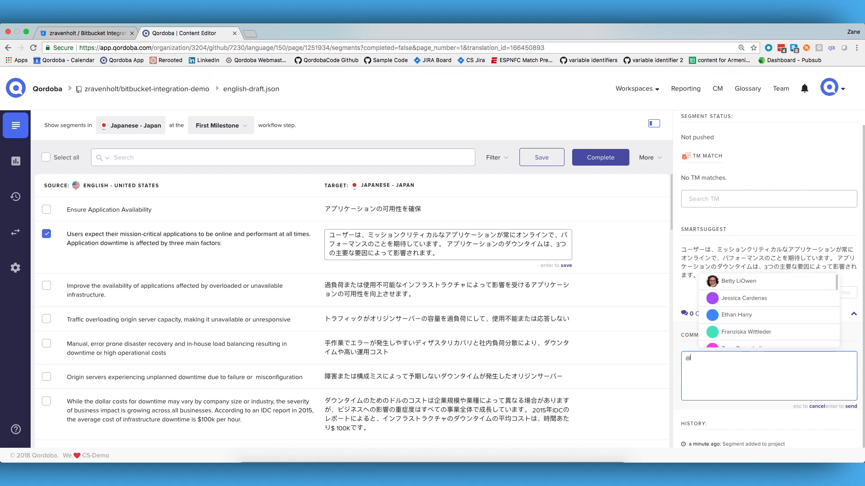
pyautogui.click(749, 299)
pyautogui.write('please update this ')
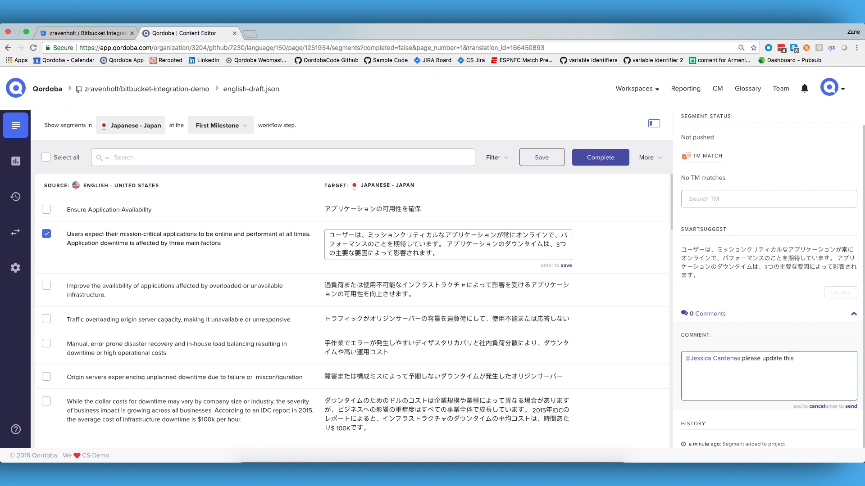
pyautogui.write('example')
pyautogui.press('Return')
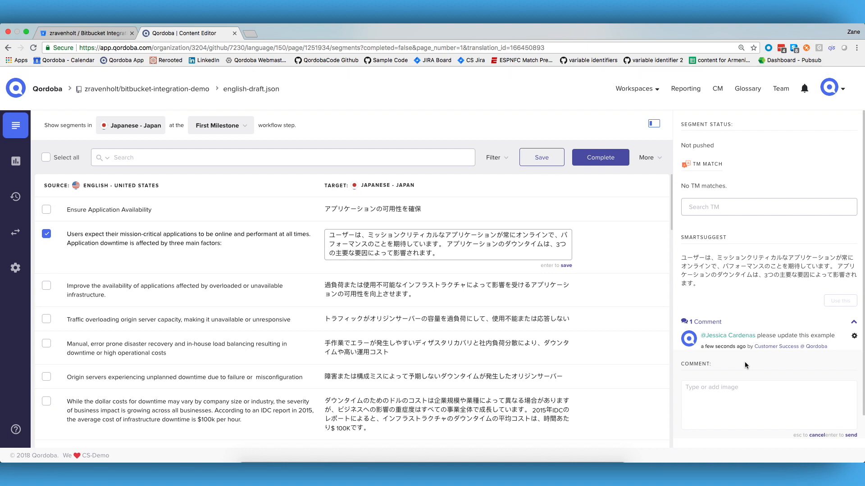
# Step: Select all segments of english-draft.json and set them as complete
pyautogui.click(62, 157)
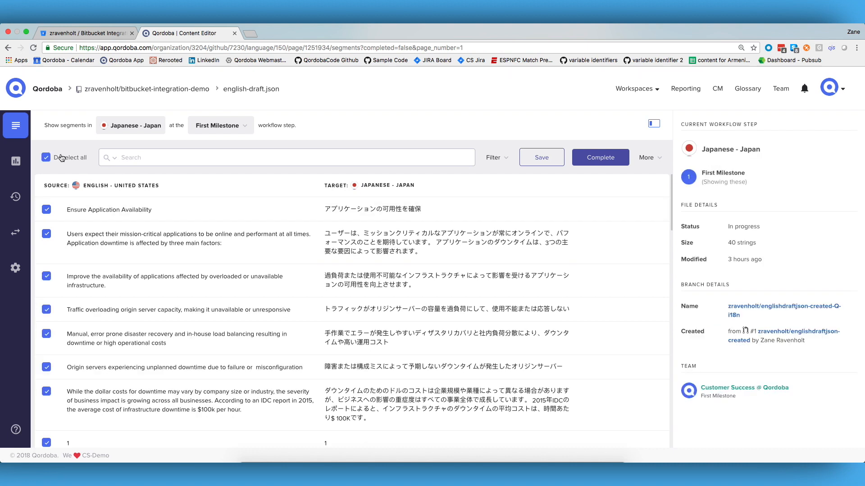
pyautogui.click(610, 159)
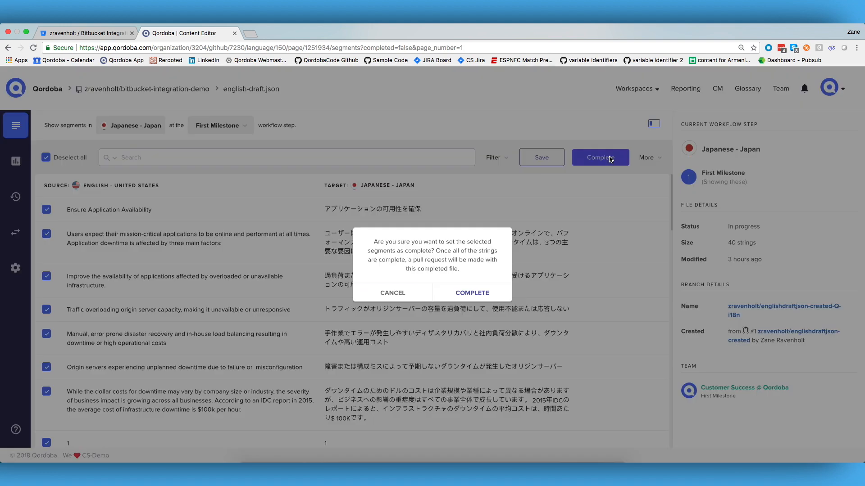
pyautogui.click(480, 294)
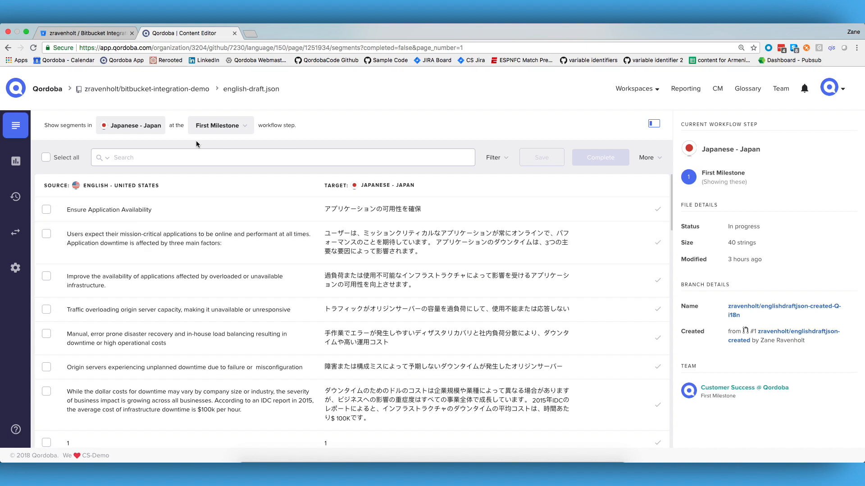
# Step: Check the available workflow steps, return to the workspace's file list, and check the status of the branch and english-draft.json
pyautogui.click(230, 126)
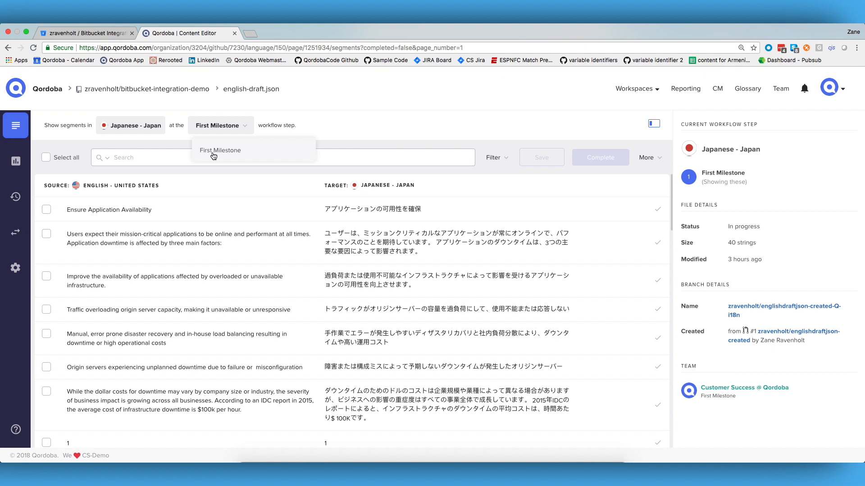
pyautogui.click(21, 129)
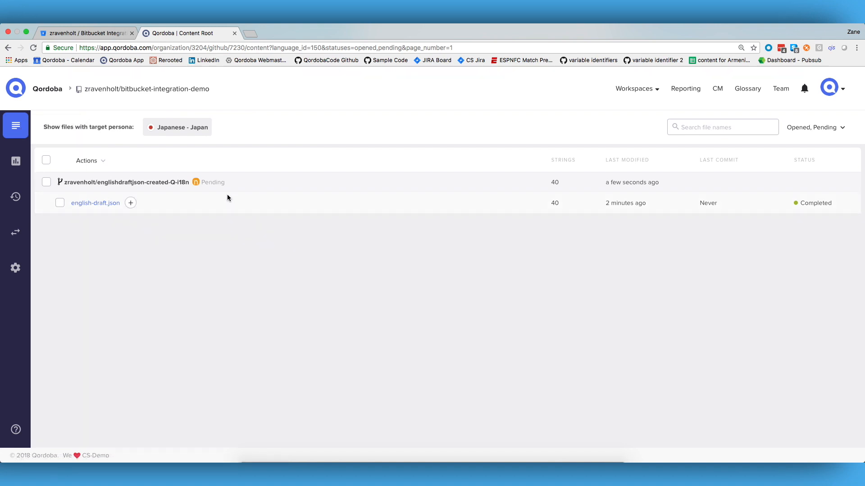
pyautogui.moveTo(224, 184); pyautogui.dragTo(202, 184)
pyautogui.doubleClick(822, 203)
# Step: Switch to the Bitbucket repository, review the localized strings (ja-jp) pull request, and merge it into the englishdraftjson-created branch
pyautogui.click(82, 33)
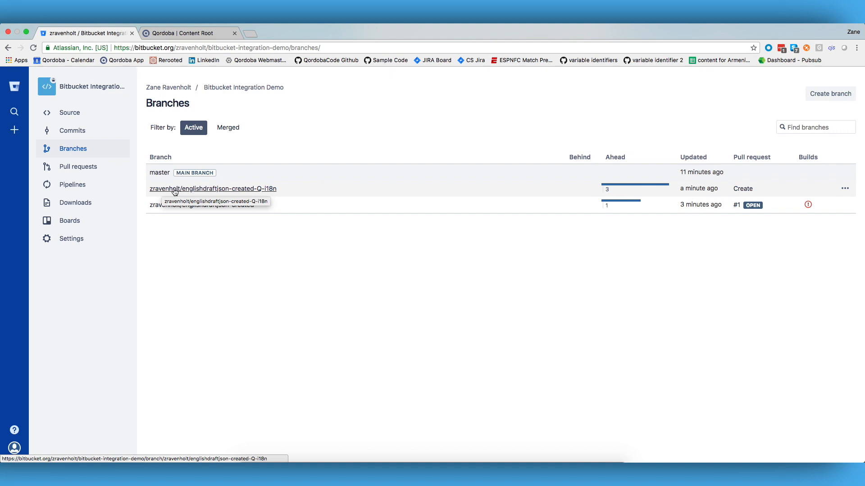
pyautogui.click(78, 167)
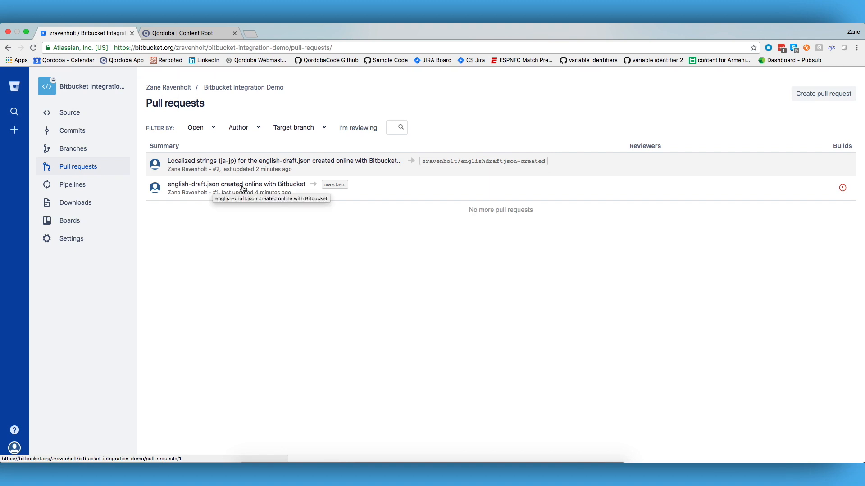
pyautogui.click(332, 162)
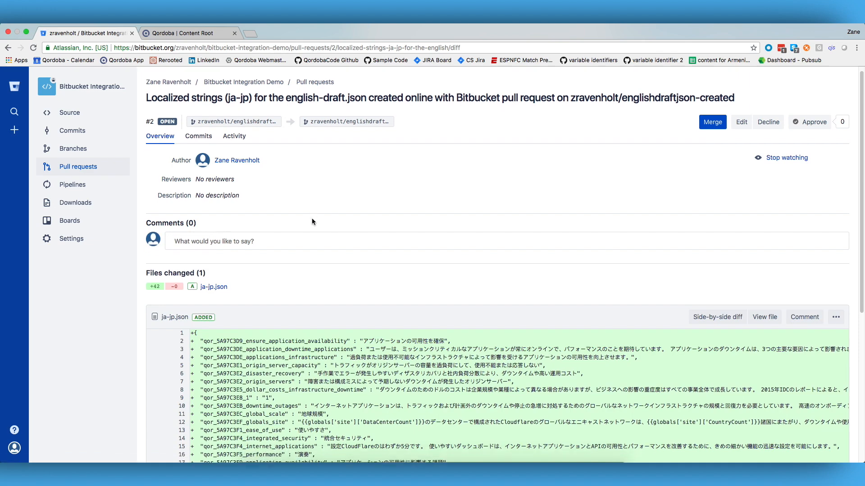
pyautogui.scroll(-5, 312, 218)
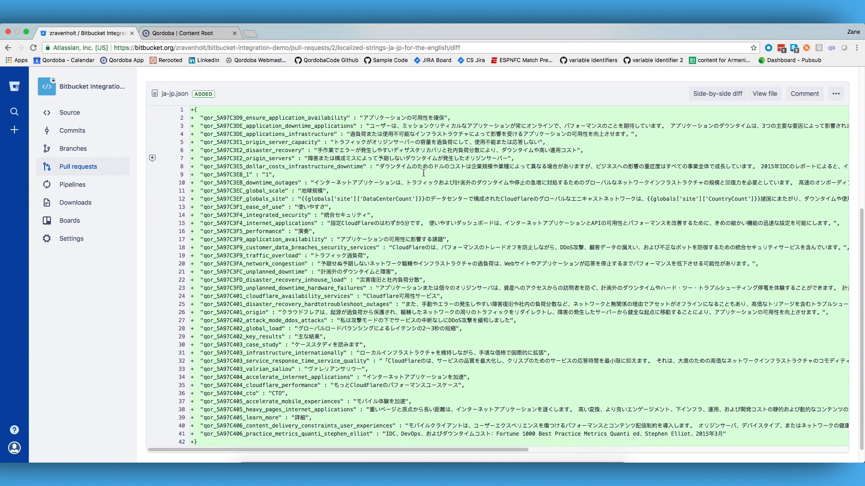
pyautogui.scroll(5, 423, 172)
pyautogui.click(707, 131)
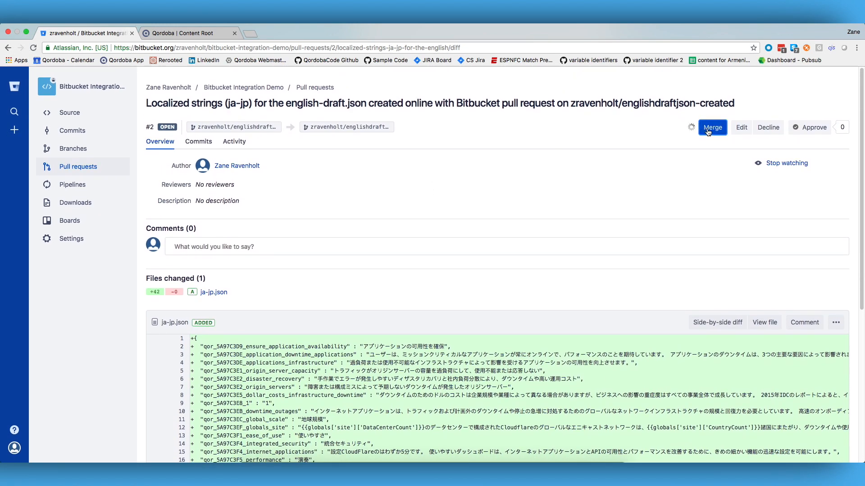
pyautogui.click(530, 332)
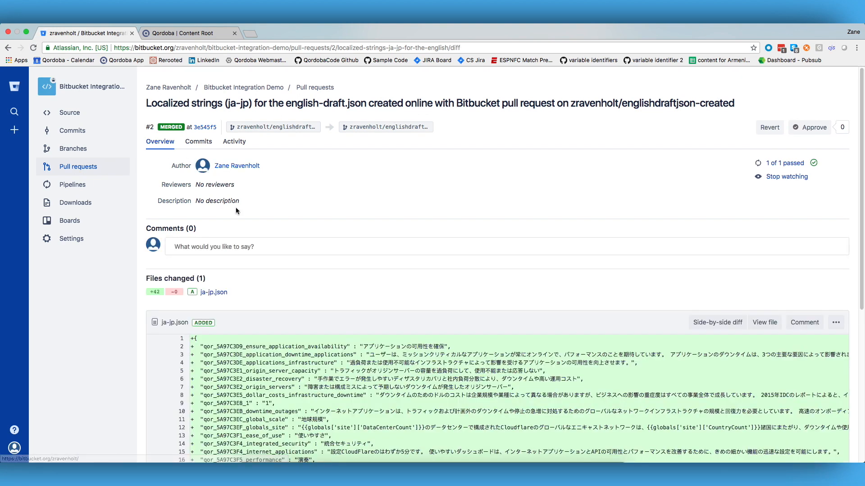
# Step: Merge the "english-draft.json created online with Bitbucket" pull request into master and look through its changed files
pyautogui.click(97, 171)
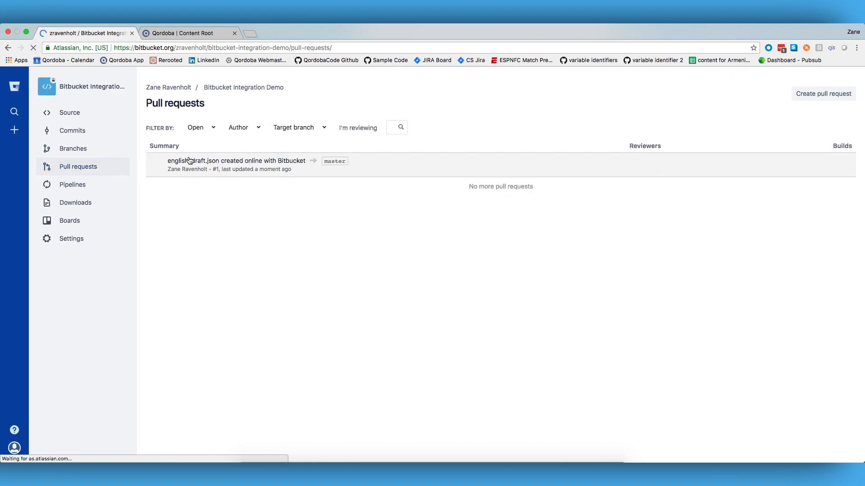
pyautogui.click(285, 166)
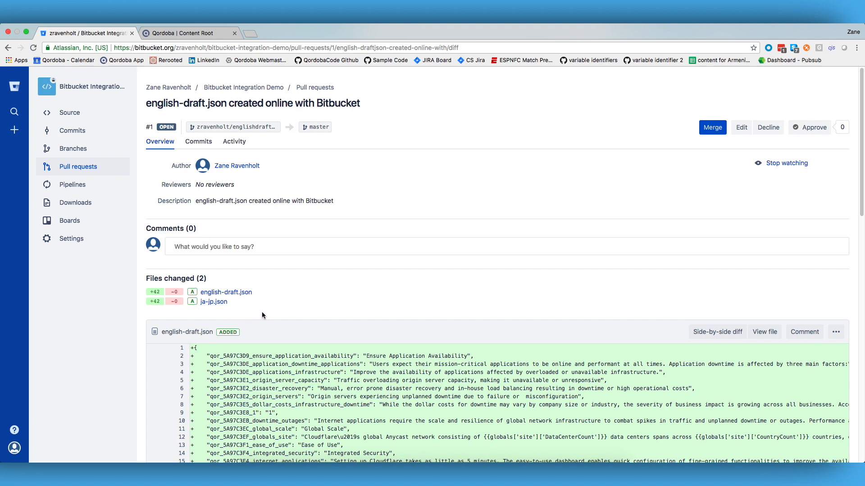
pyautogui.click(711, 128)
pyautogui.click(530, 326)
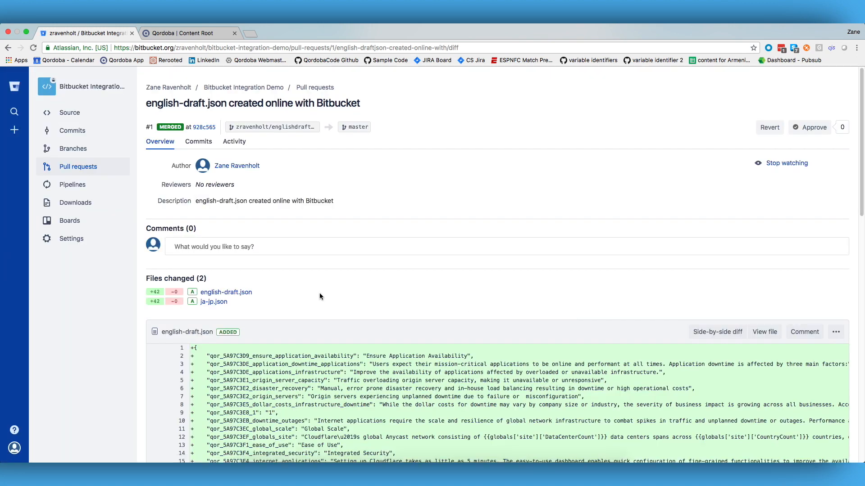
pyautogui.scroll(-3, 293, 297)
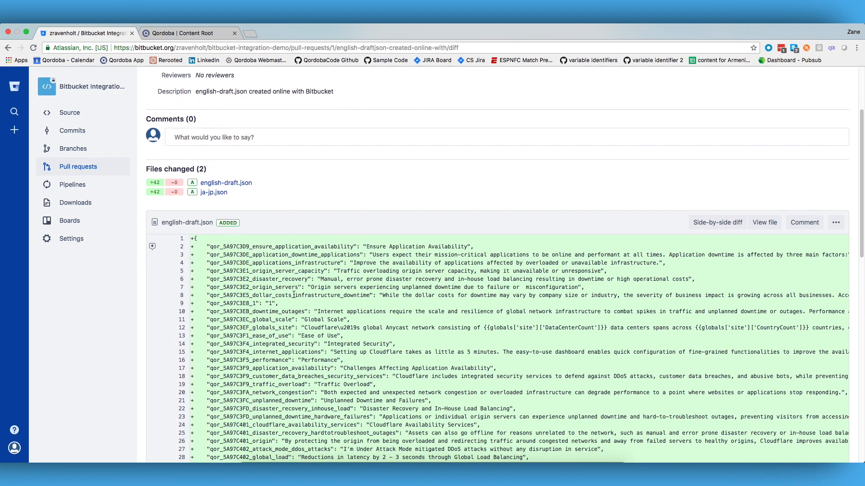
pyautogui.scroll(-1, 293, 294)
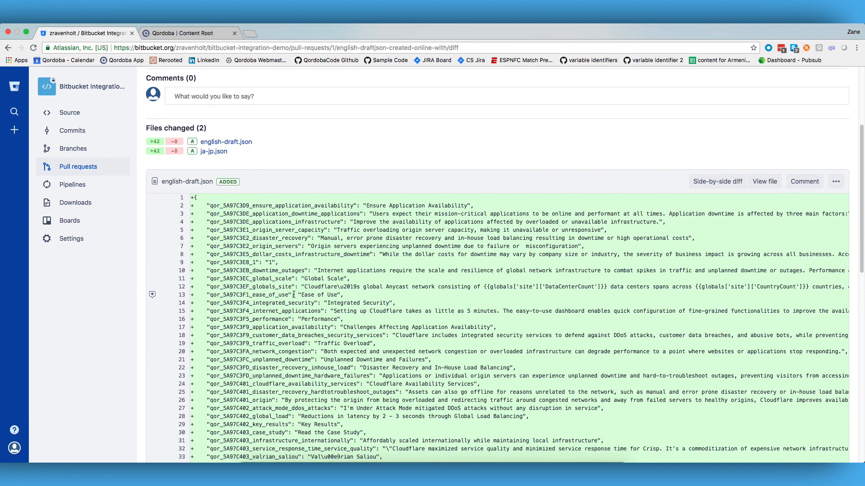
pyautogui.scroll(4, 293, 295)
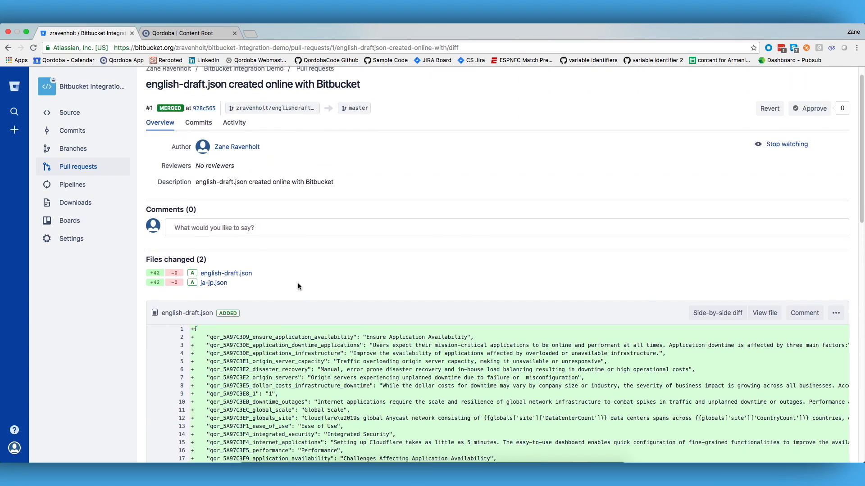